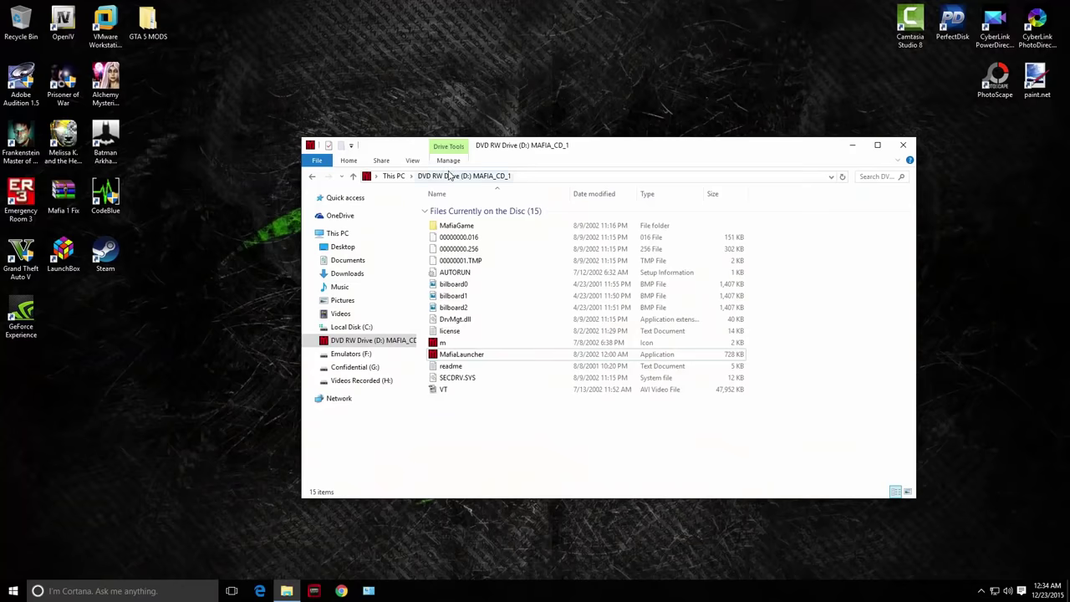
Run MafiaLauncher from the MAFIA_CD_1 disc in drive D: and start the game's installation
click(394, 176)
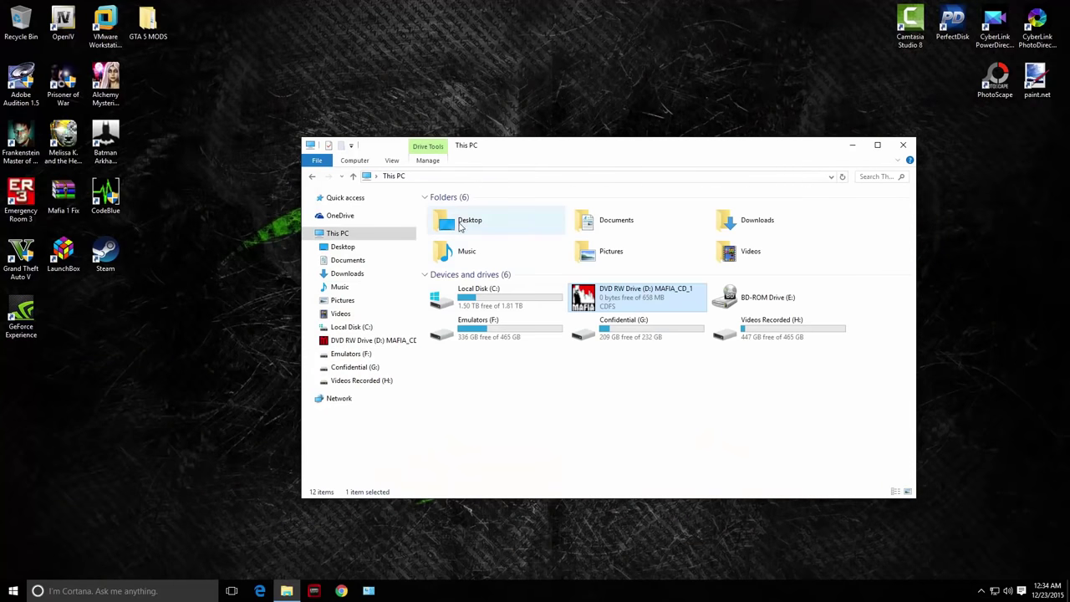
right_click(608, 297)
click(631, 326)
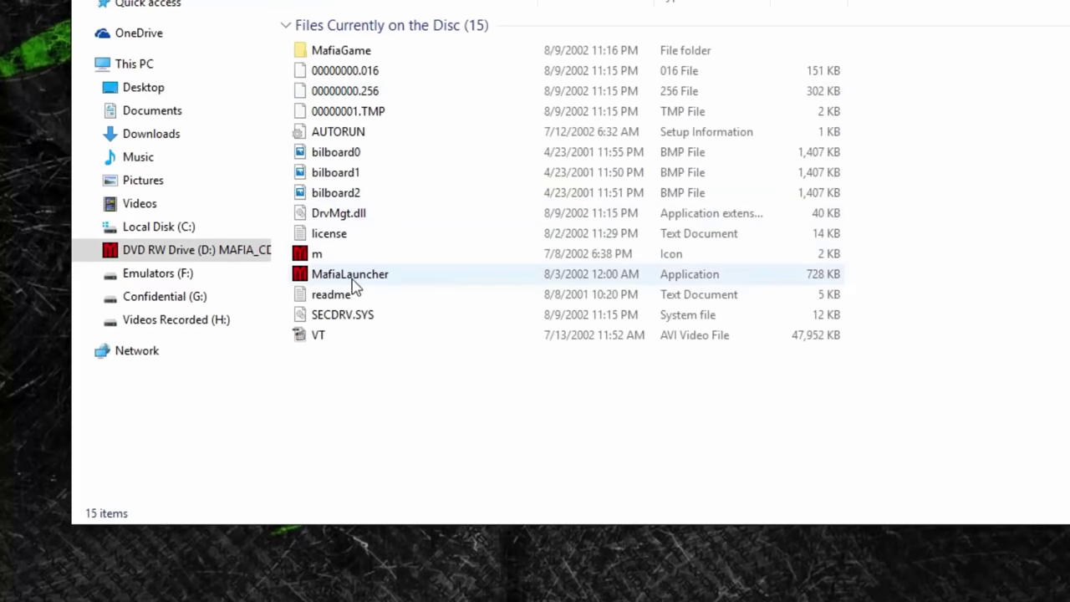
double_click(351, 276)
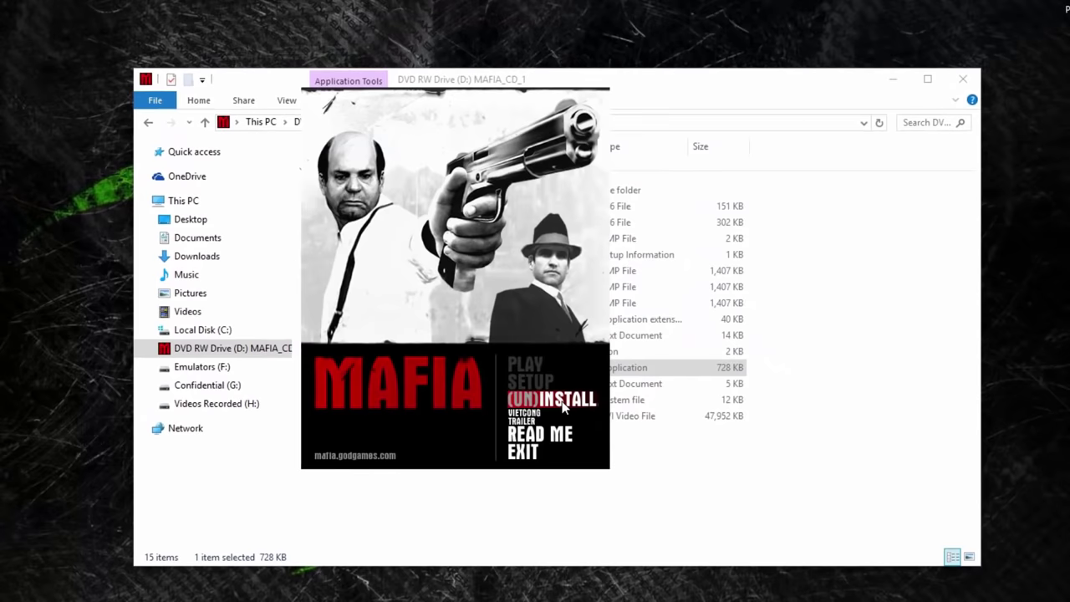
click(606, 336)
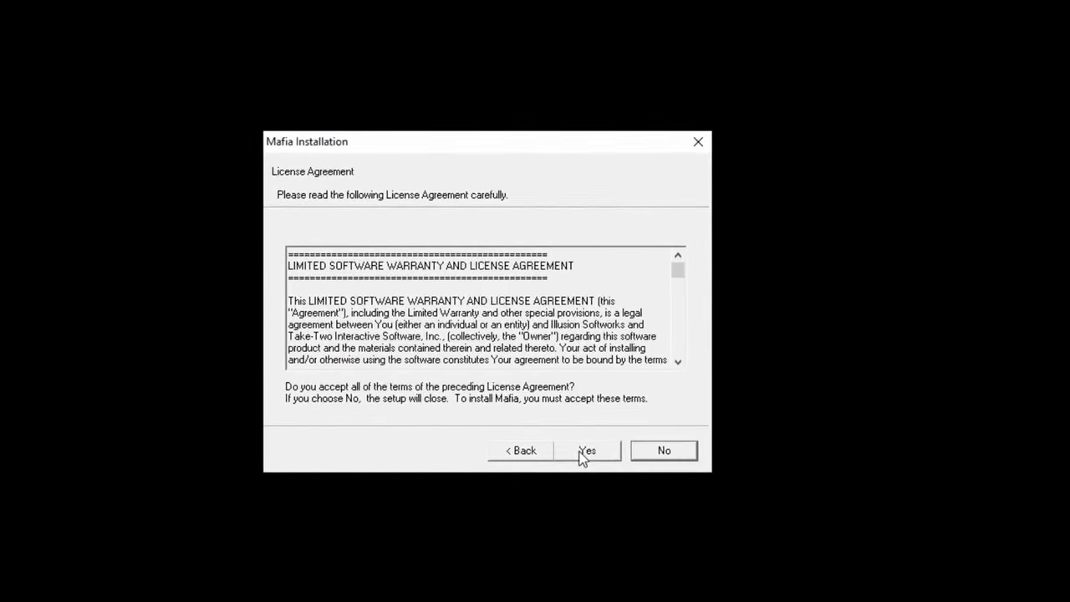
Accept the license agreement and set the installation destination to C:\Program Files (x86)\Mafia
click(536, 406)
drag(376, 420, 400, 422)
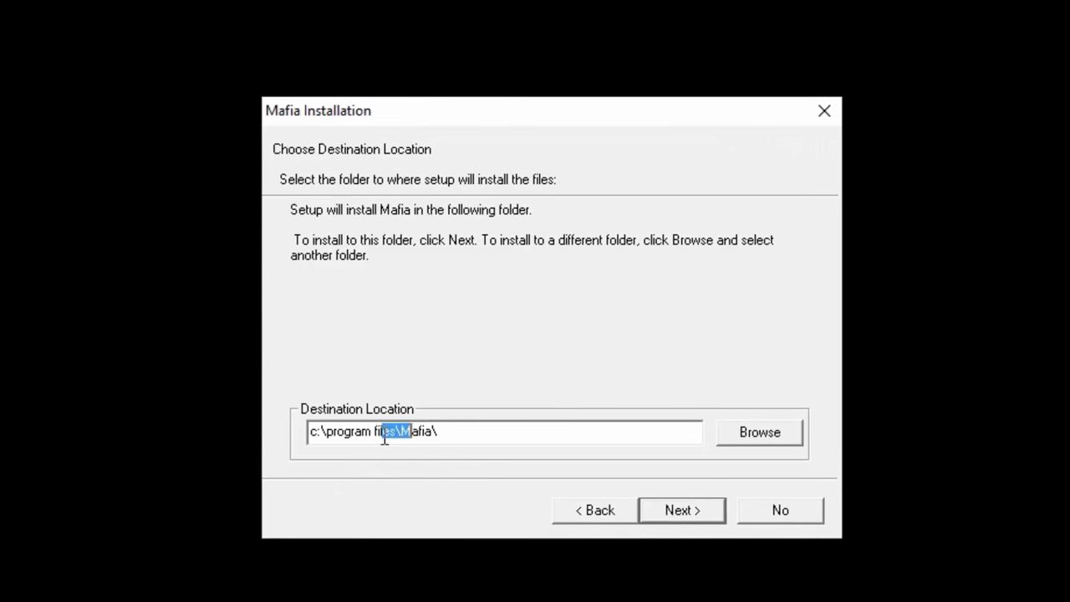
click(391, 434)
click(787, 440)
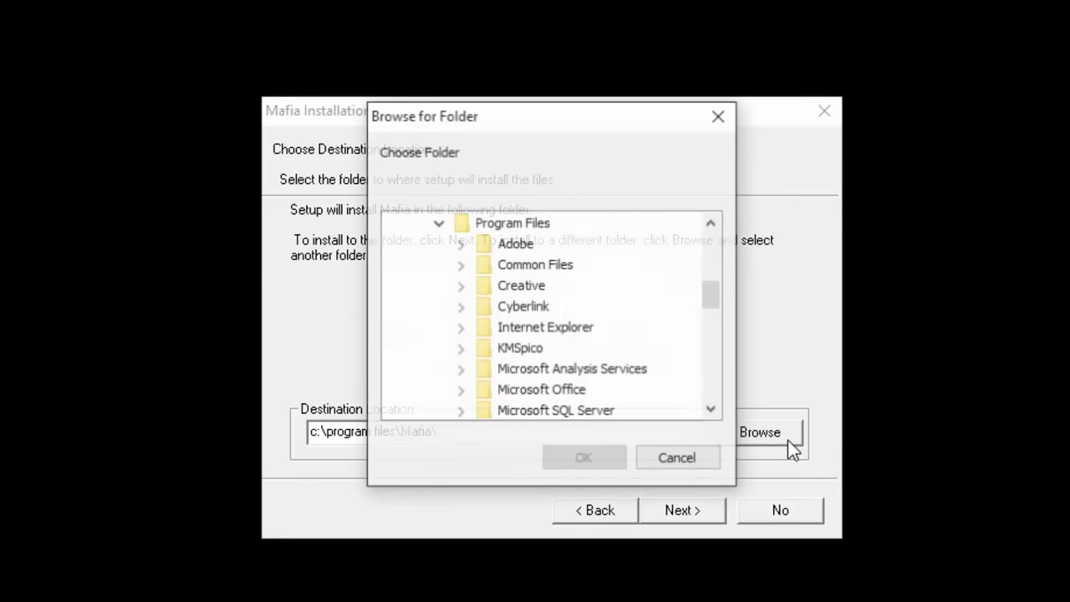
click(442, 226)
double_click(500, 245)
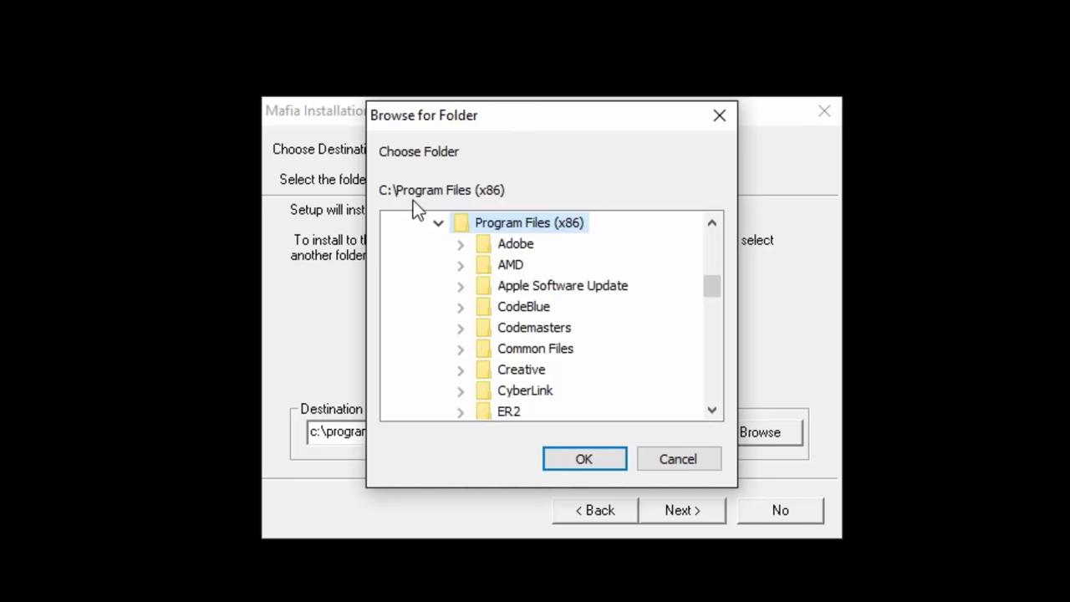
click(597, 460)
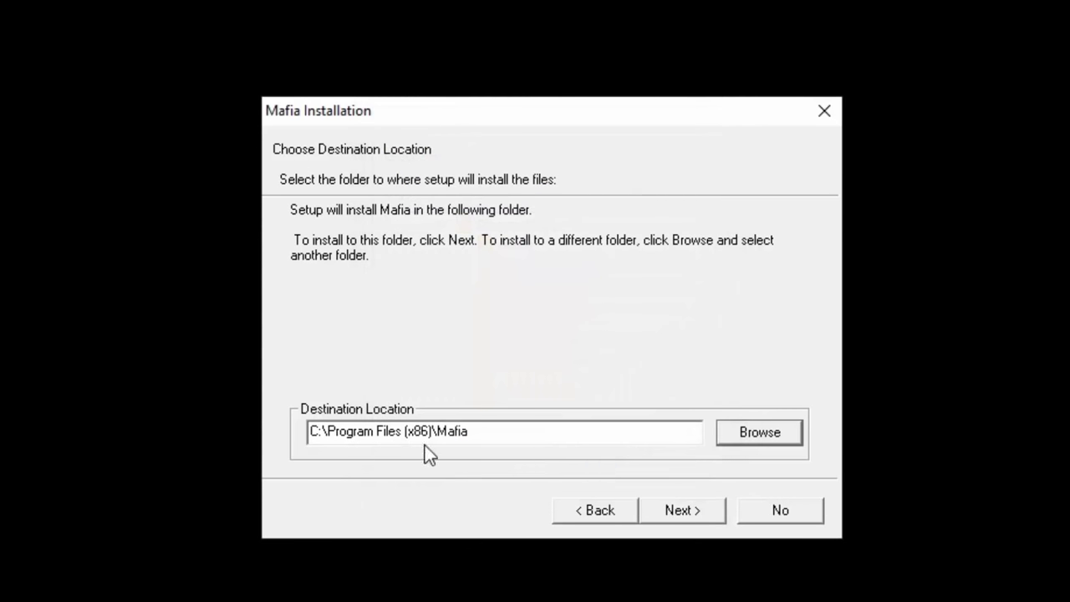
drag(311, 430, 480, 423)
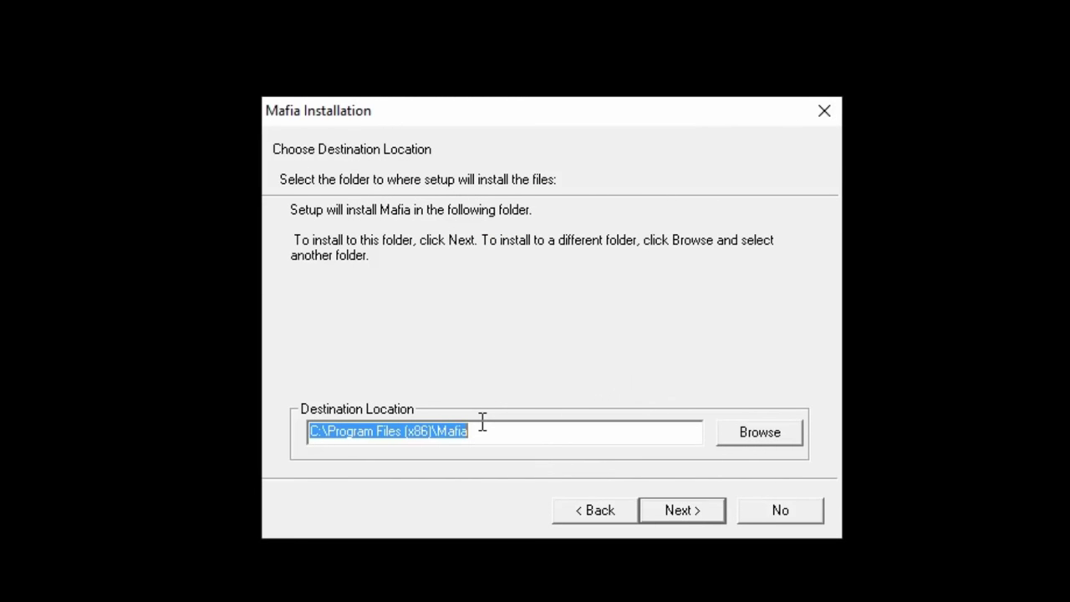
click(507, 432)
click(676, 511)
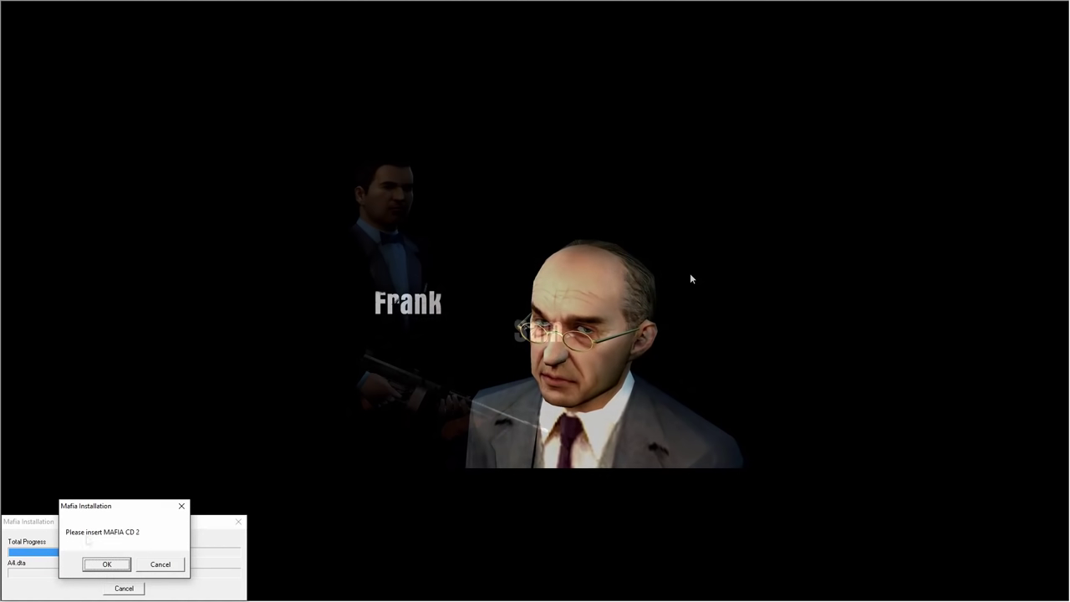
Continue the installation with Mafia CD 2 and CD 3 and choose the option to add a desktop shortcut
click(118, 566)
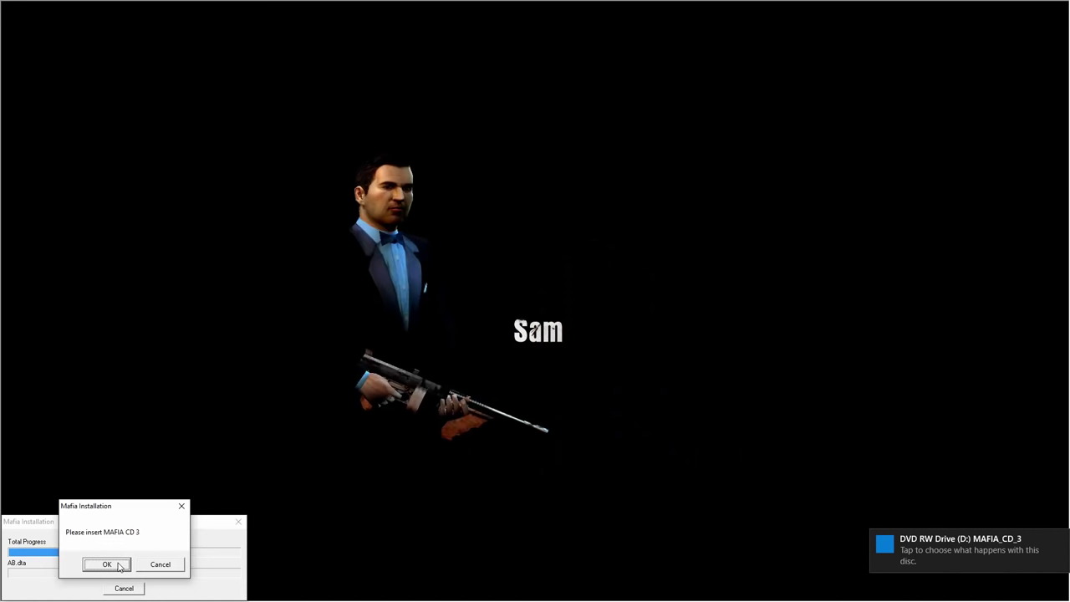
click(107, 564)
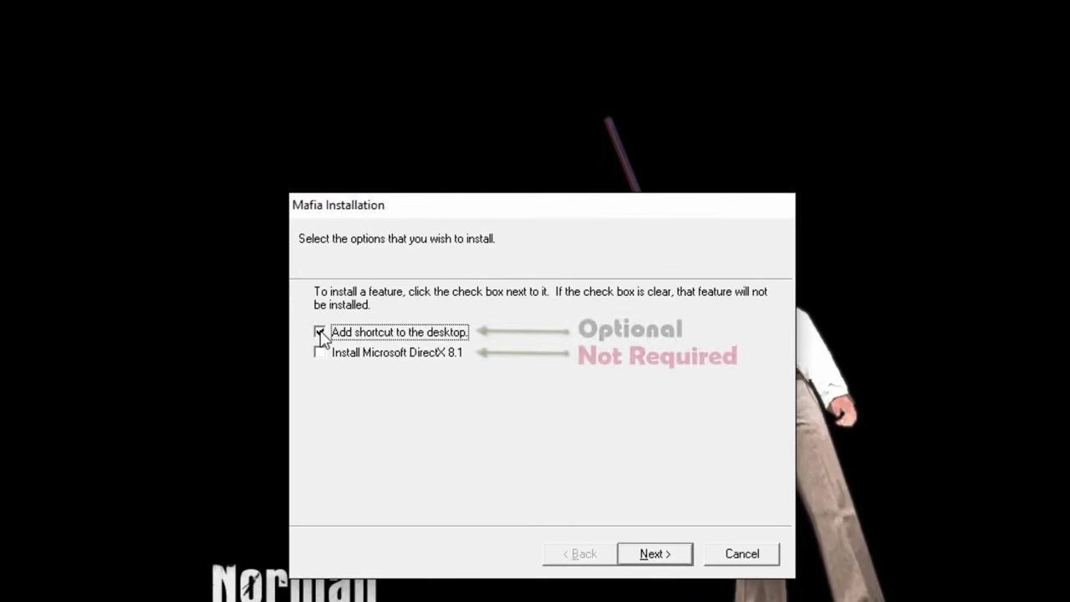
click(320, 332)
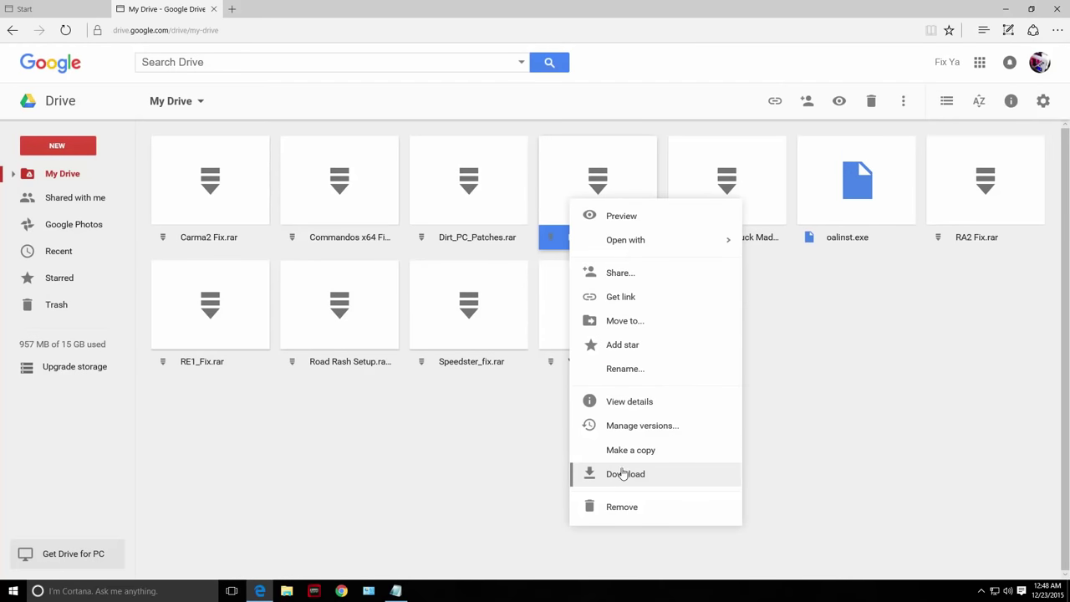
Download Mafia 1 Fix.zip from Google Drive and extract its three executables to the desktop
click(491, 451)
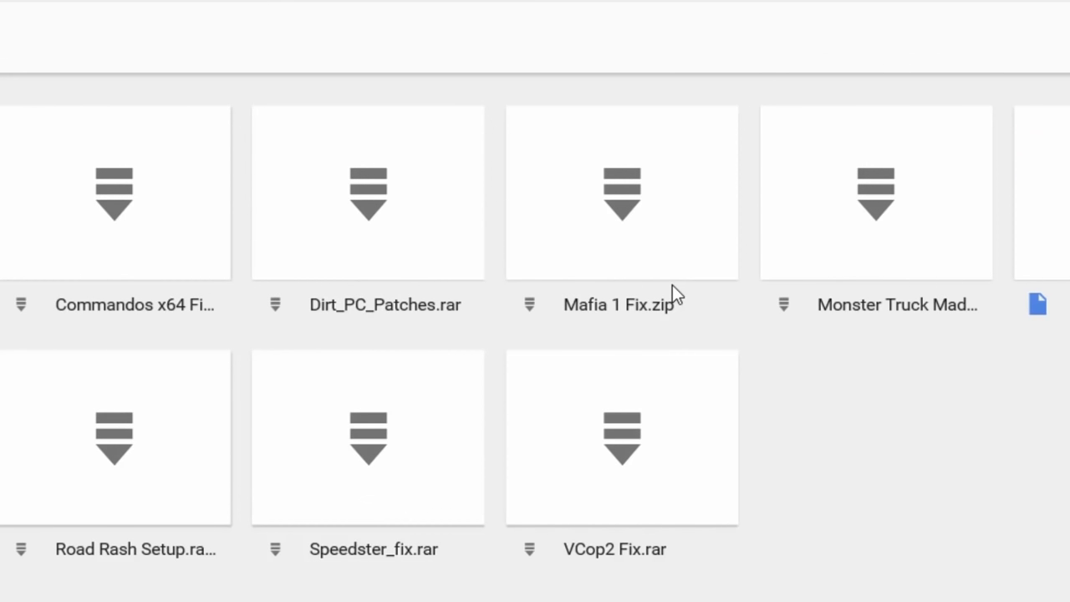
right_click(662, 249)
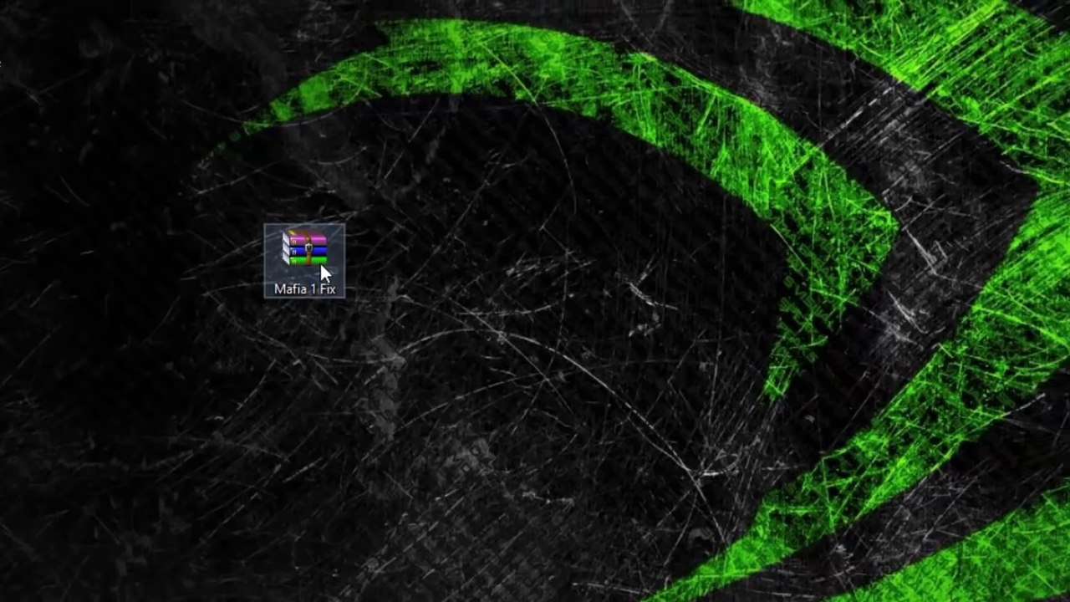
double_click(321, 251)
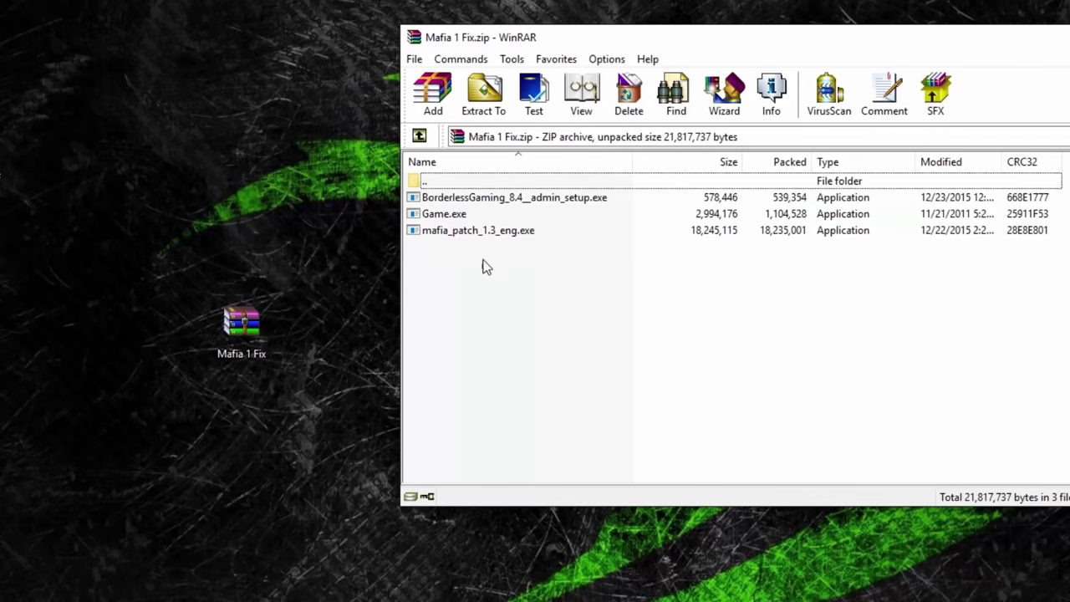
drag(485, 269, 364, 255)
key(alt+F4)
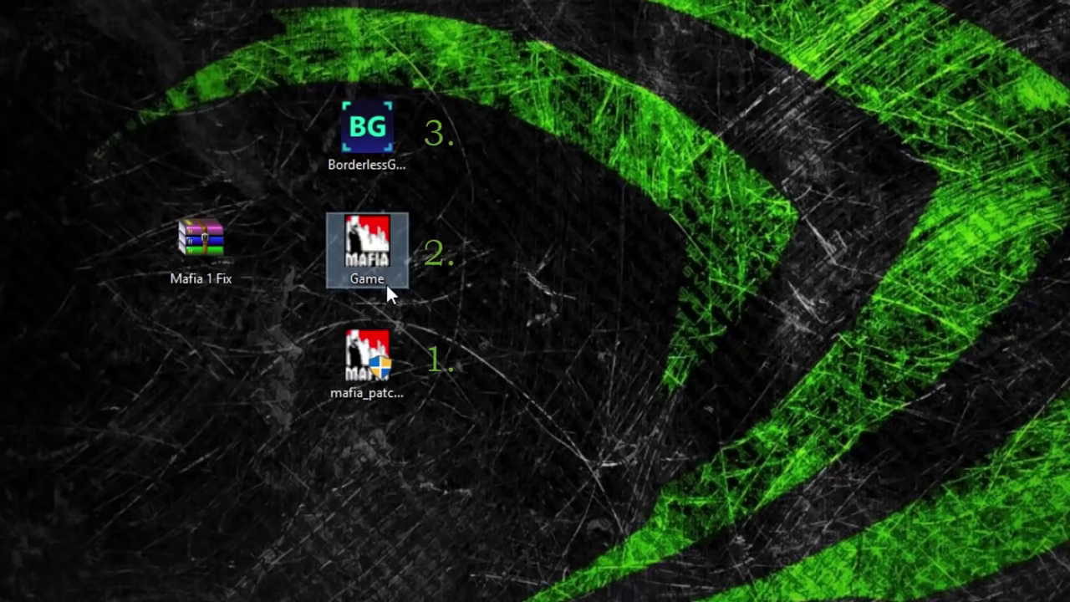
Install the Mafia 1.3 patch from the extracted mafia_patch_1.3_eng file, agreeing to its license
click(385, 167)
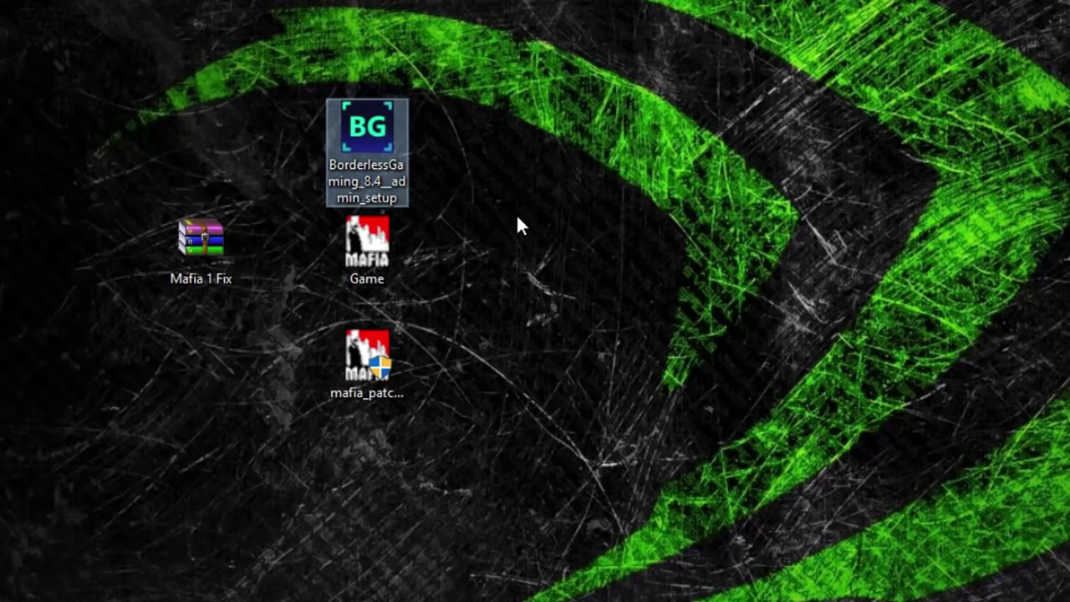
click(362, 394)
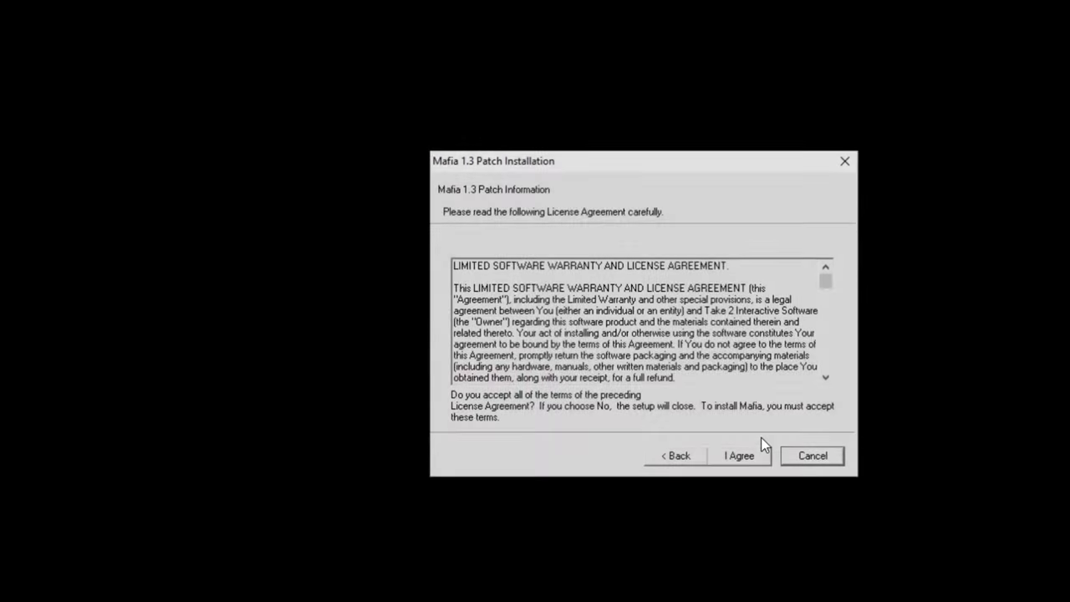
click(744, 459)
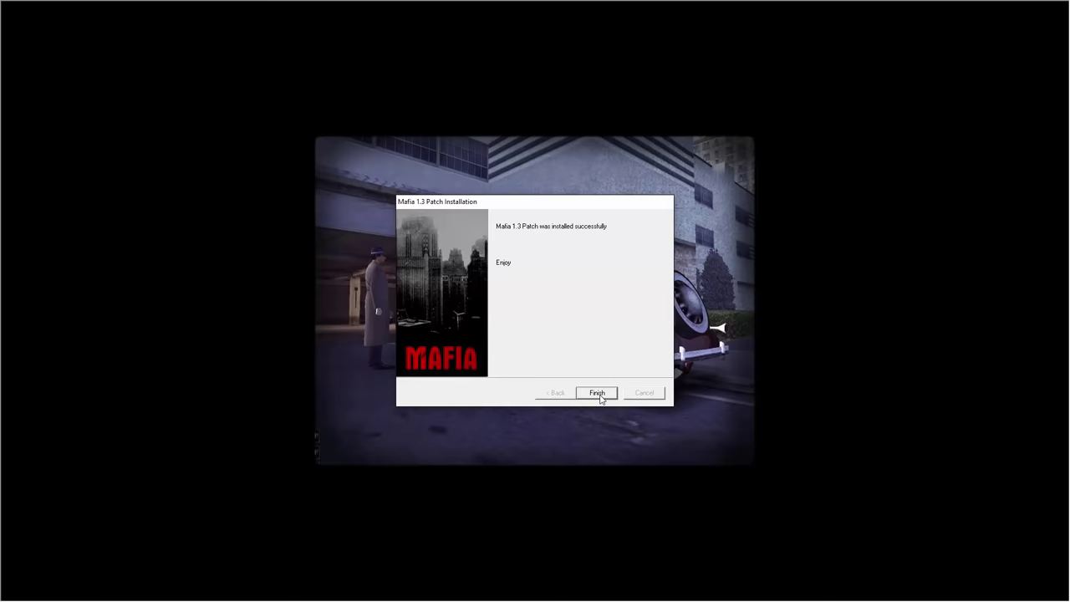
click(599, 395)
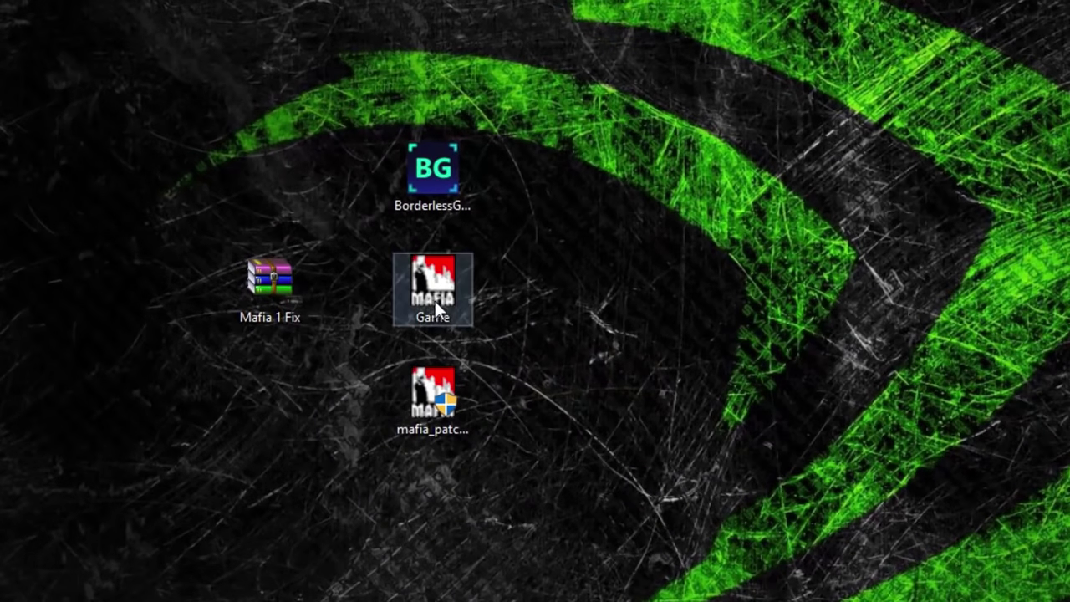
Copy the extracted Game application from the desktop into C:\Program Files (x86)\Mafia, replacing the existing file
right_click(447, 297)
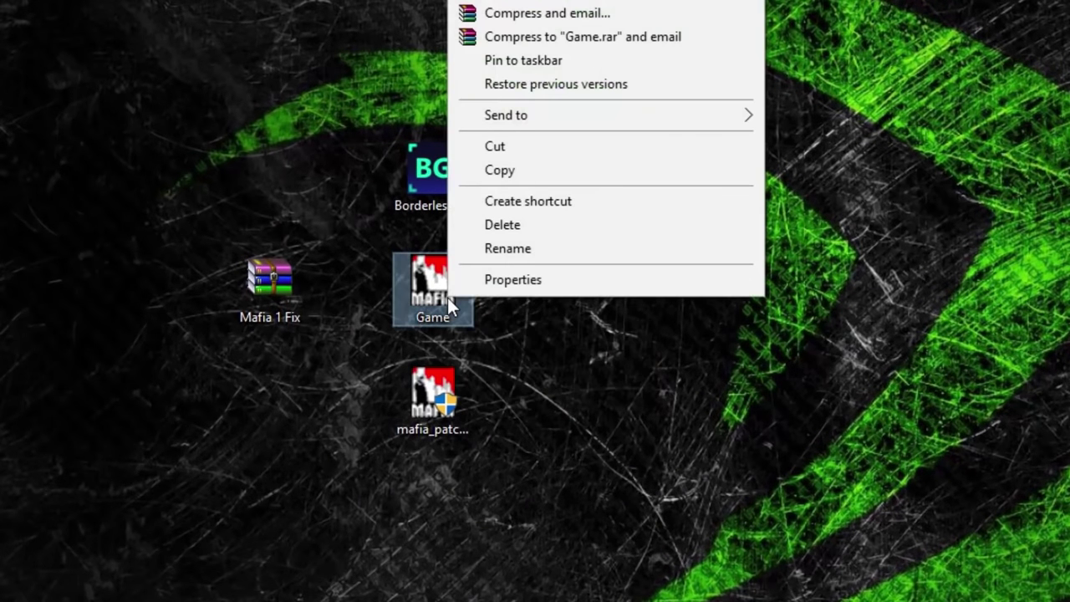
click(519, 169)
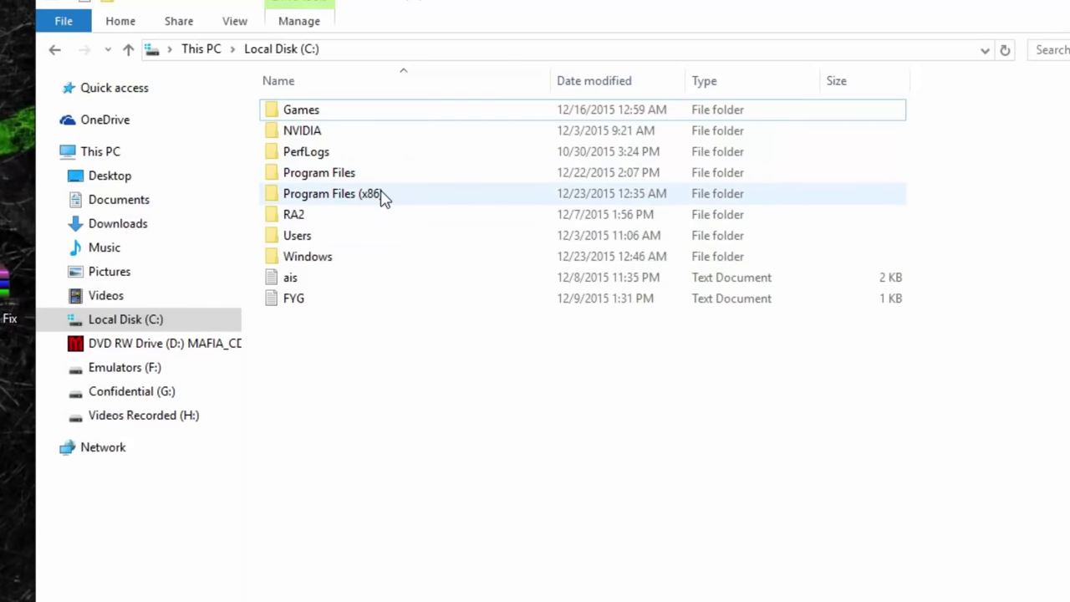
double_click(368, 193)
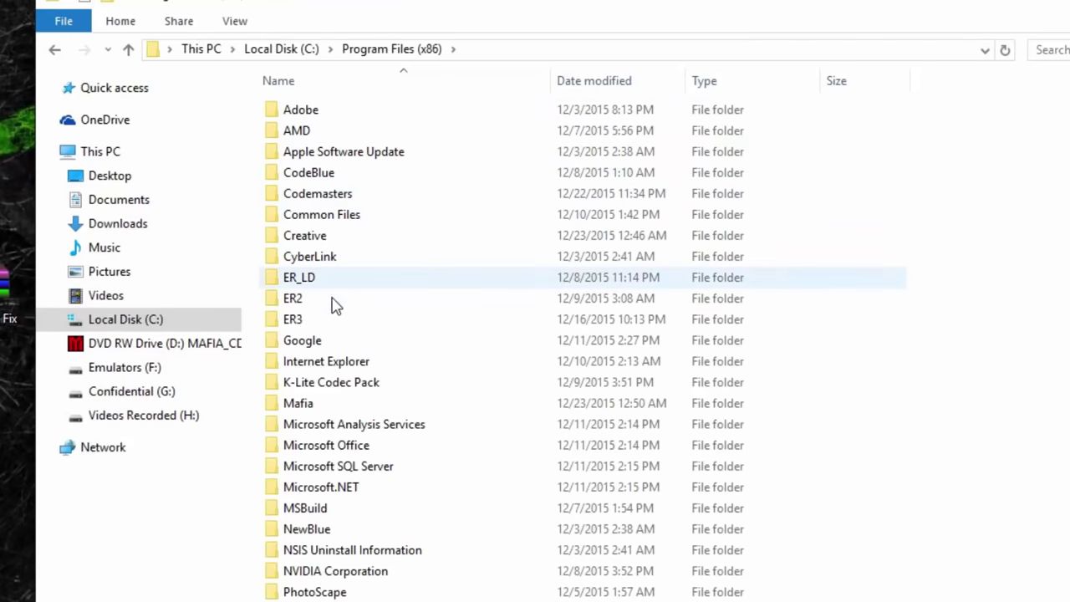
double_click(316, 405)
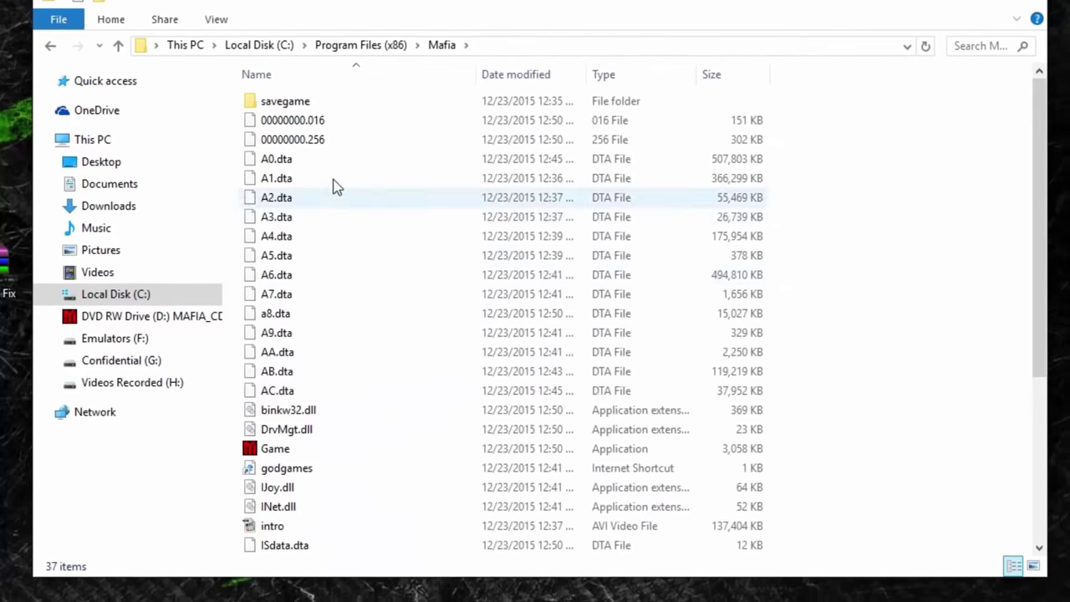
right_click(897, 352)
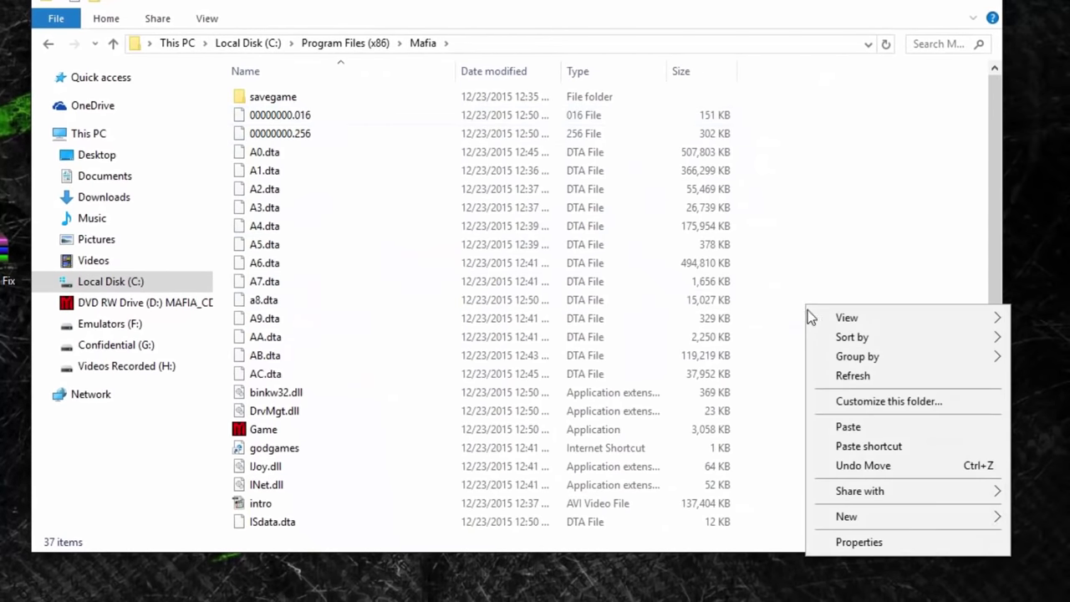
click(840, 425)
click(302, 90)
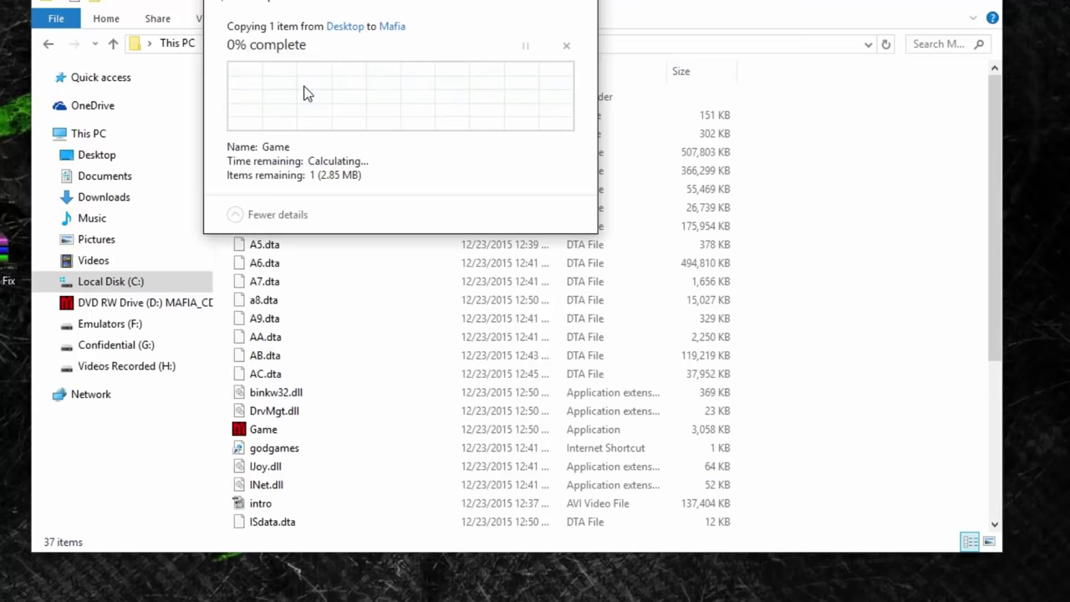
click(341, 115)
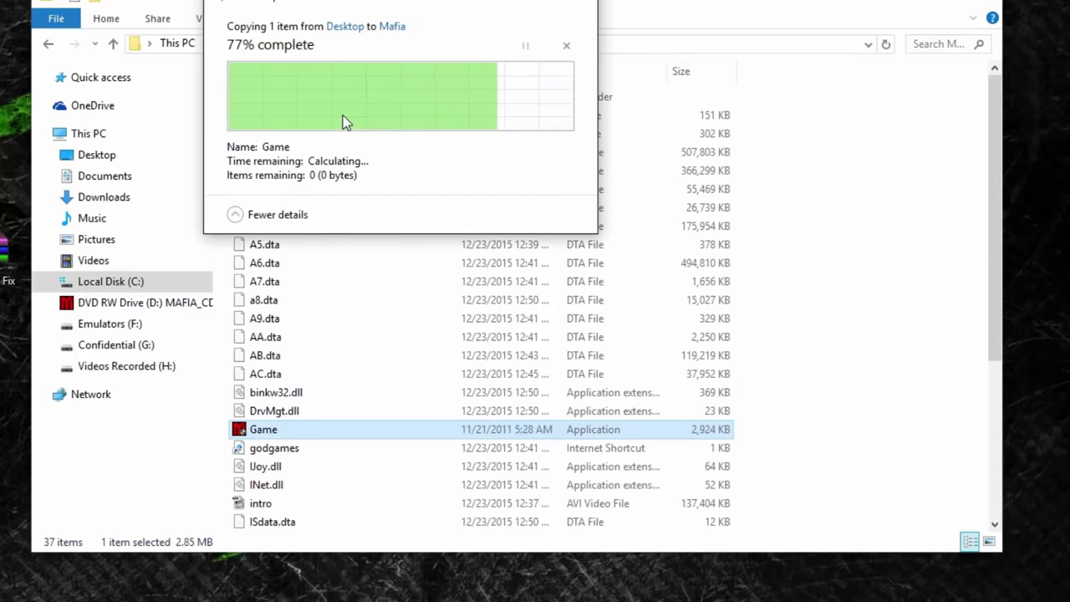
Run the Borderless Gaming 8.4 setup from the desktop, accept its license agreement and proceed through the installation with default options
key(super+d)
click(383, 185)
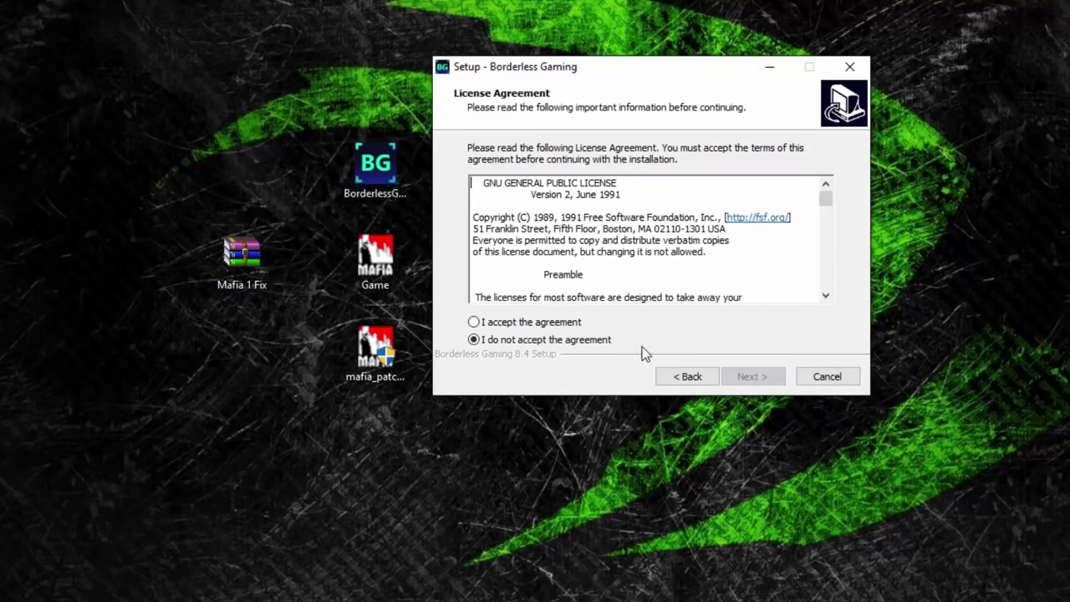
click(544, 325)
click(759, 376)
click(759, 376)
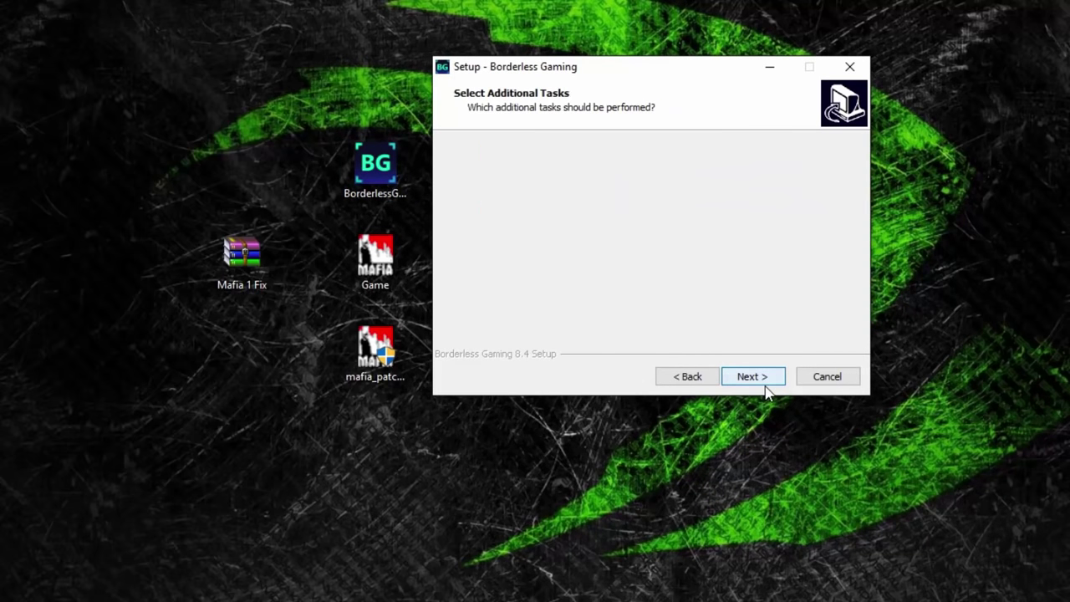
click(765, 384)
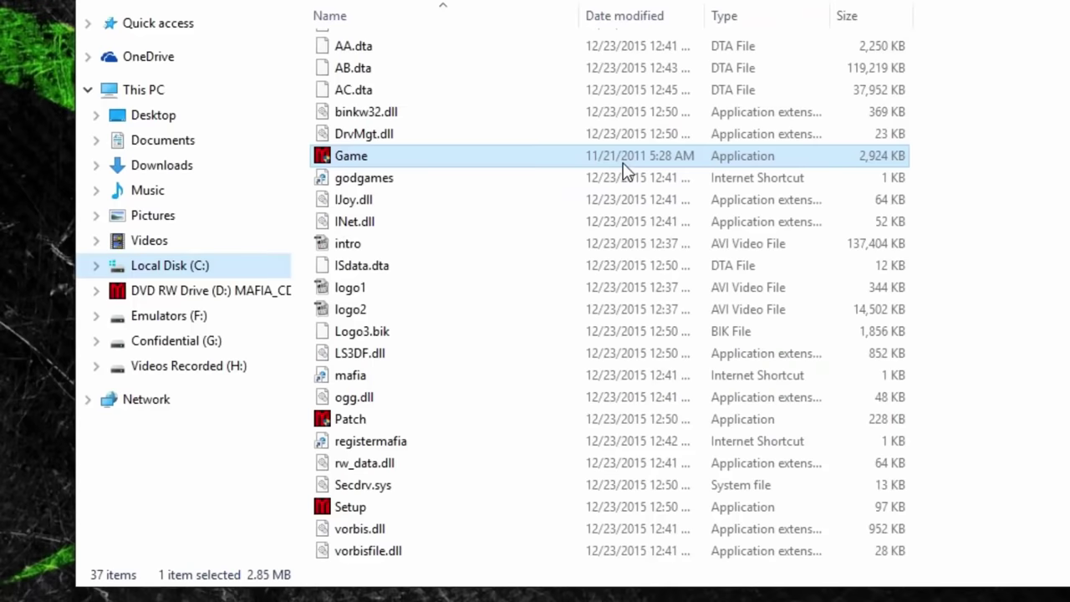
Launch Setup from the Mafia folder, show the expert settings and set the refresh rate to 60 Hz
click(358, 518)
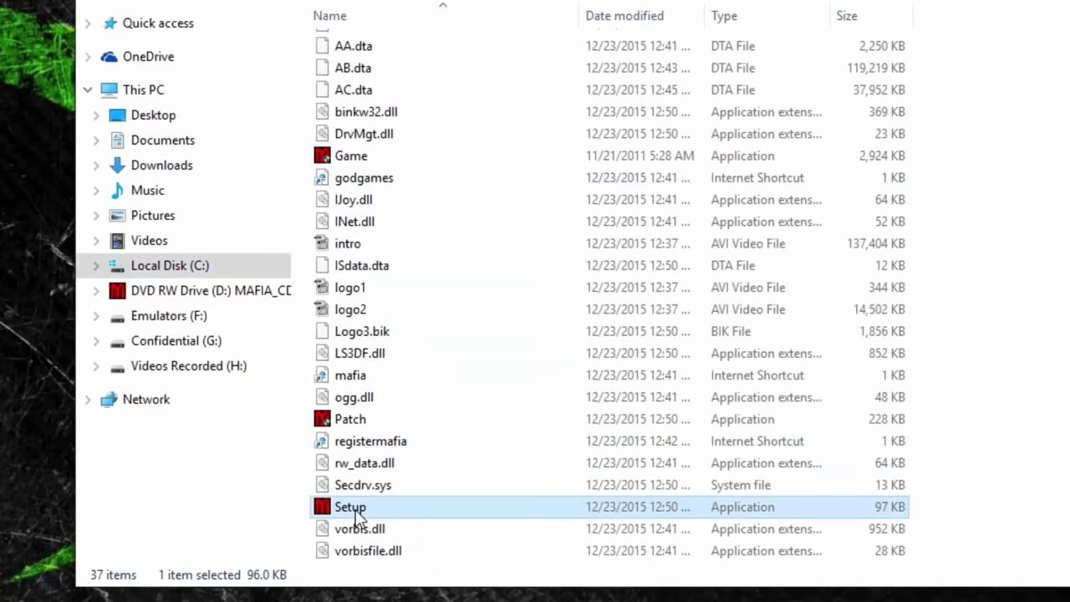
double_click(356, 511)
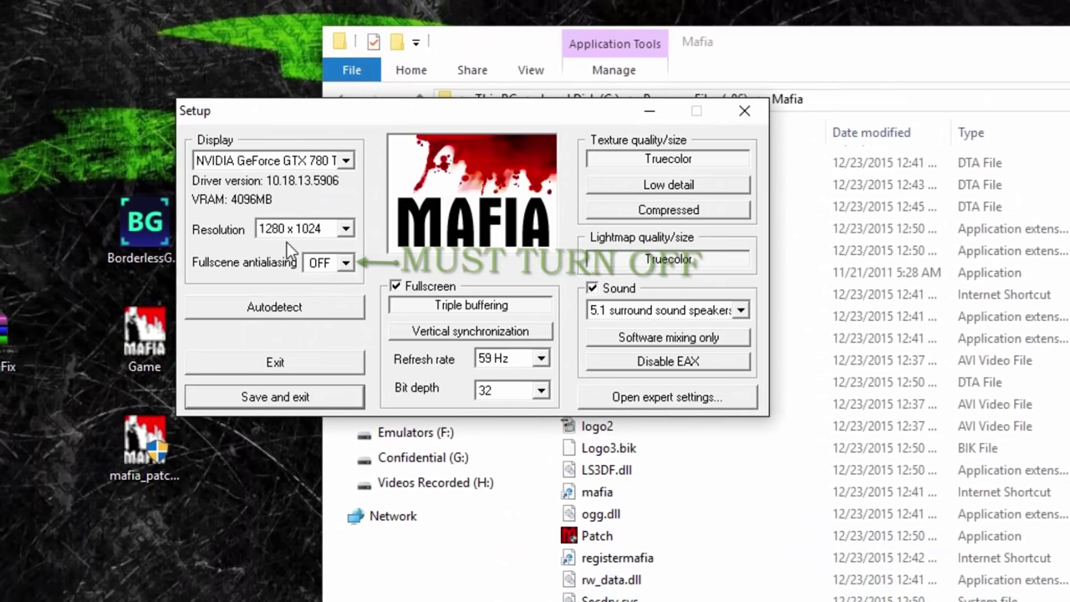
click(649, 393)
click(501, 365)
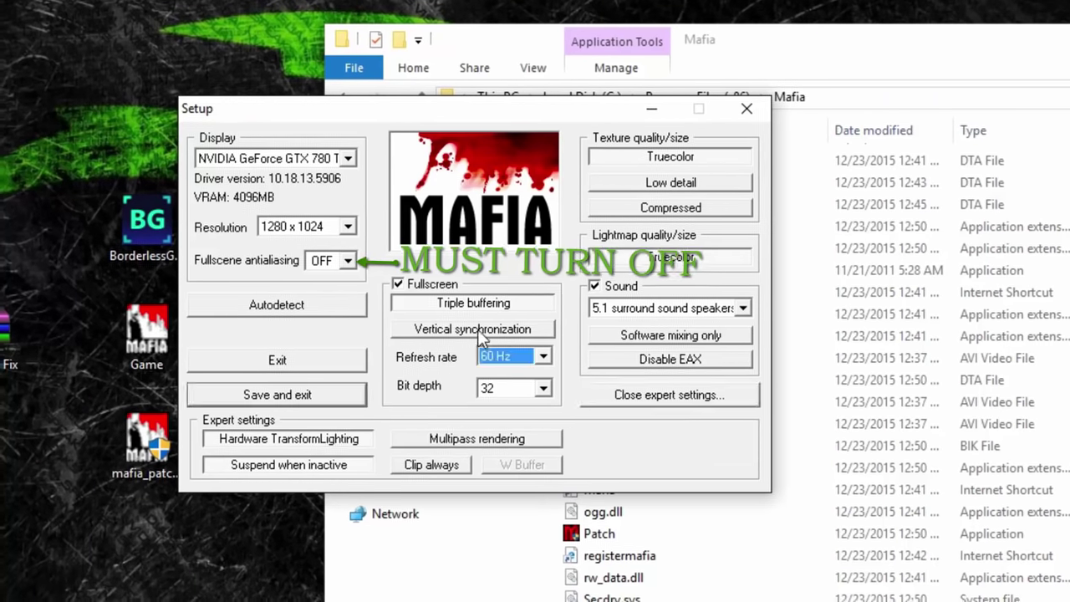
key(Down)
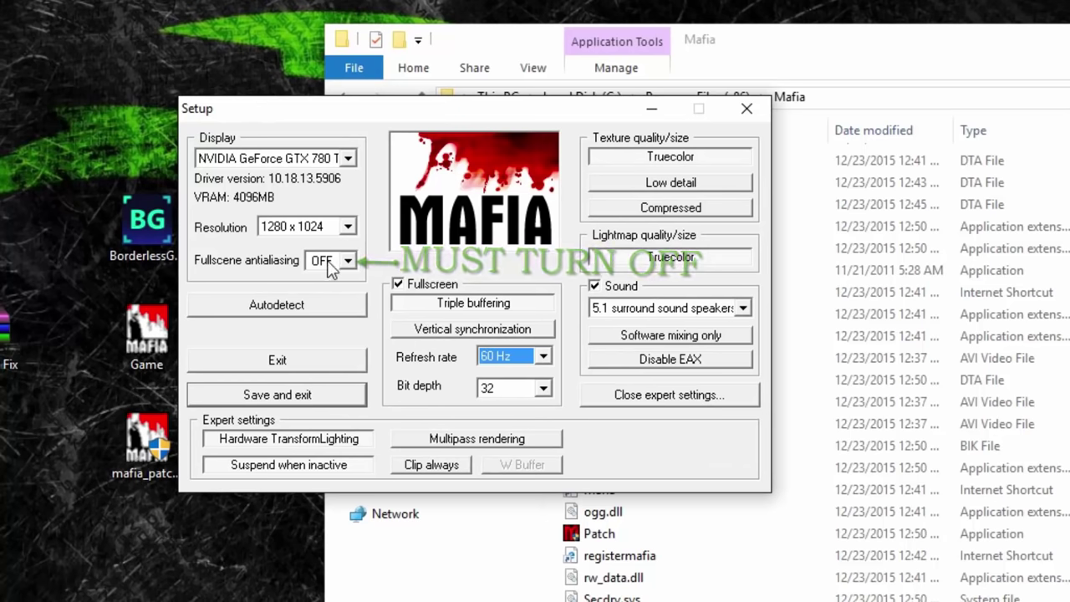
Select the 1280 x 1024 resolution in the Mafia Setup dialog, then save the settings and exit
click(316, 234)
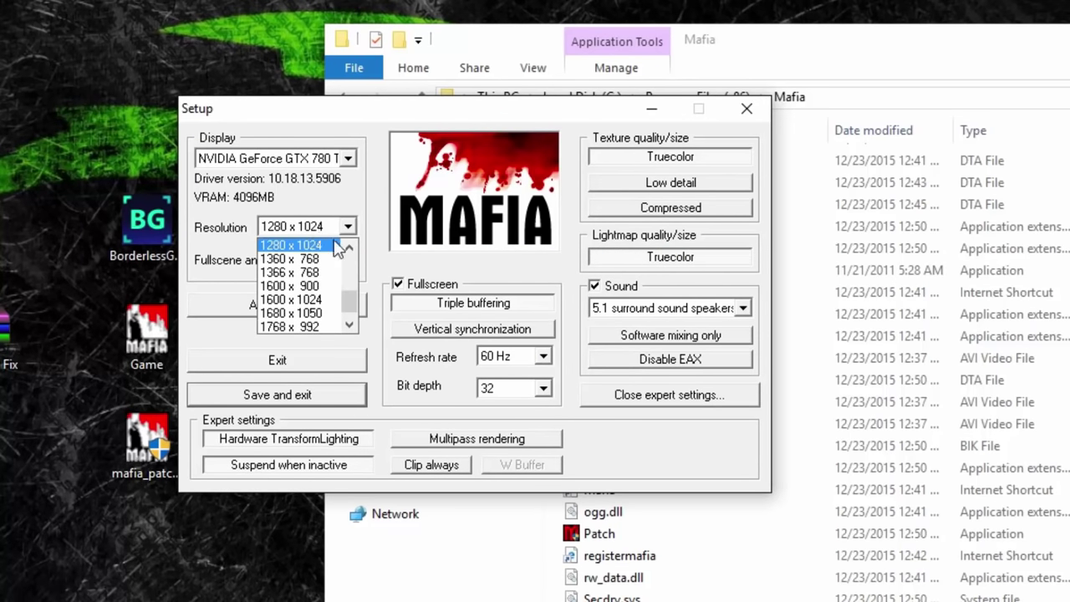
mouse_move(347, 294)
mouse_down()
mouse_move(349, 320)
mouse_move(350, 294)
mouse_up()
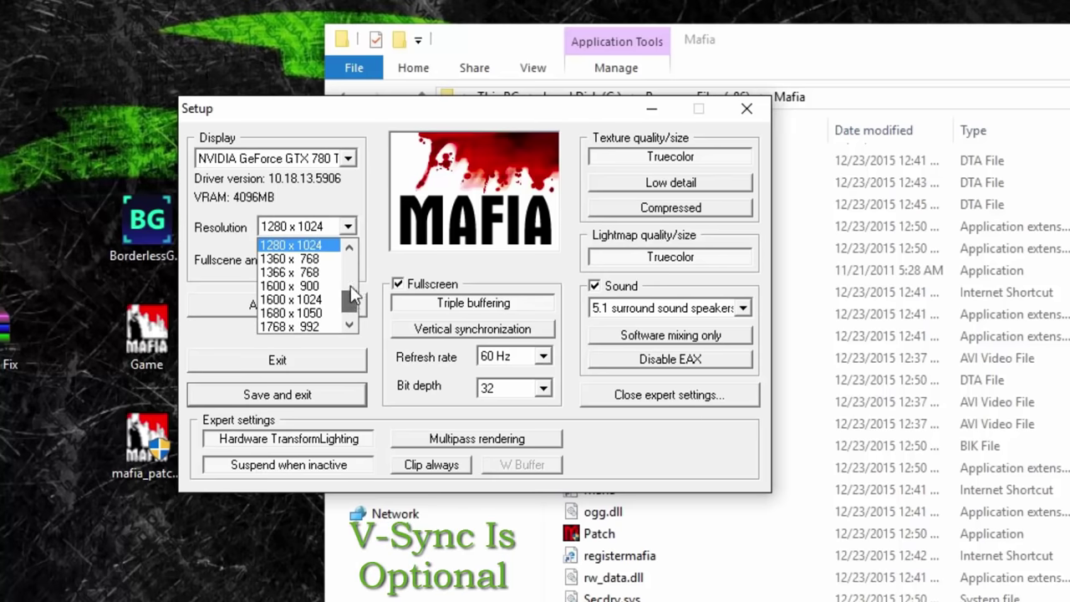
click(324, 248)
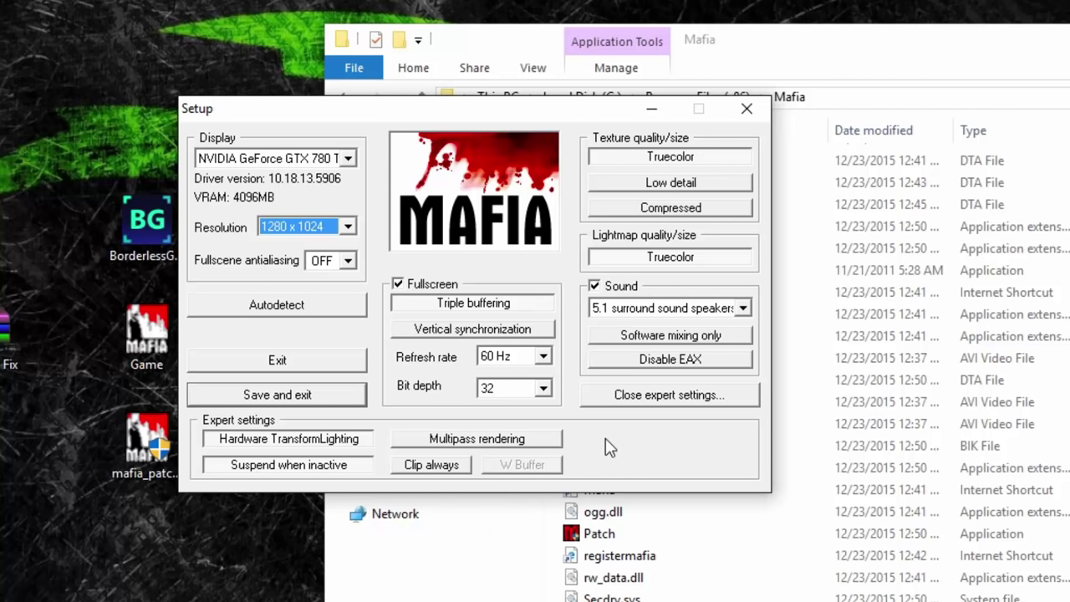
click(270, 401)
Launch Game from the Mafia folder and, once its main menu has loaded, switch back to the desktop
click(711, 428)
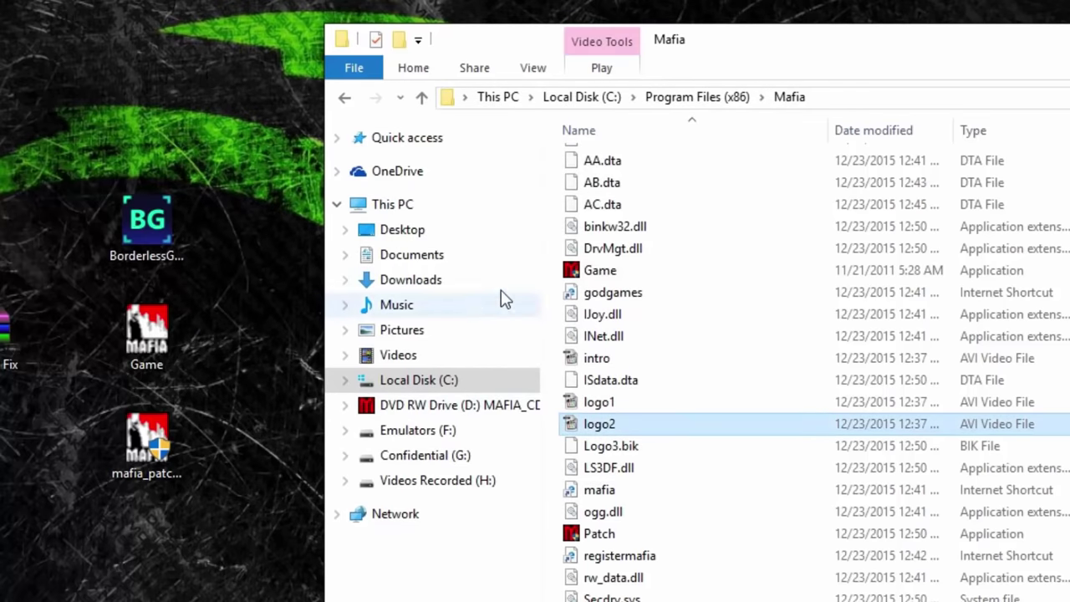
double_click(575, 277)
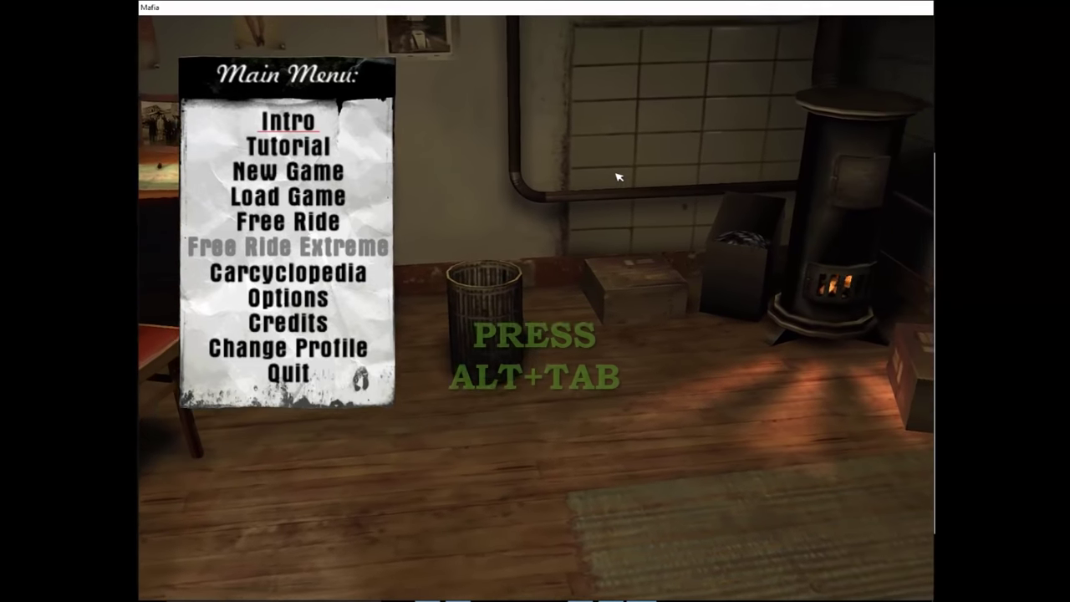
key(alt+Tab)
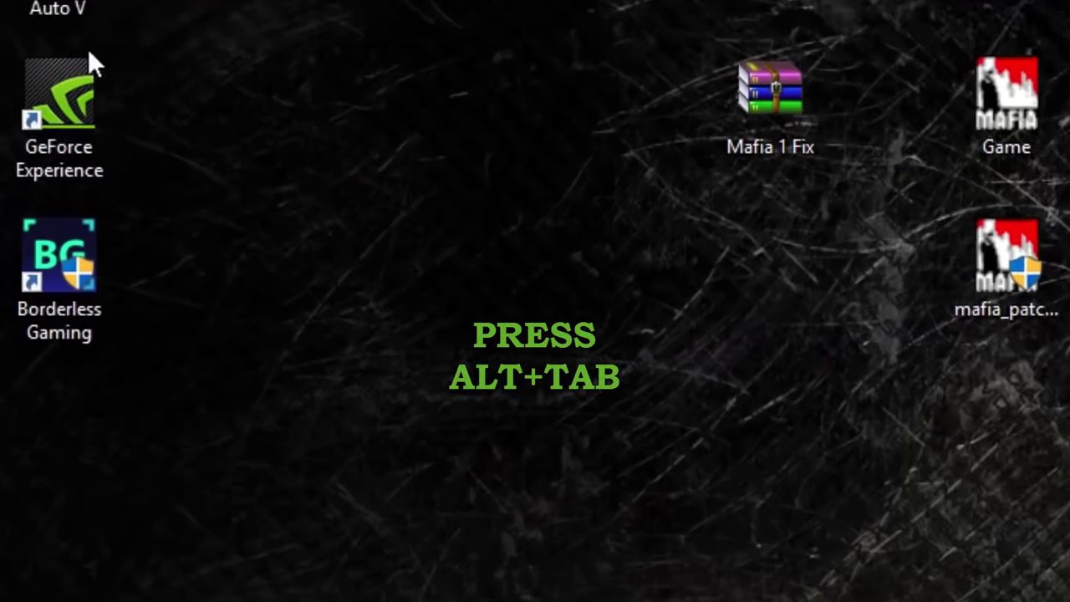
Start Borderless Gaming from the desktop and add the running Mafia ..zzZZ [Game] application to its automatic favorites
click(38, 328)
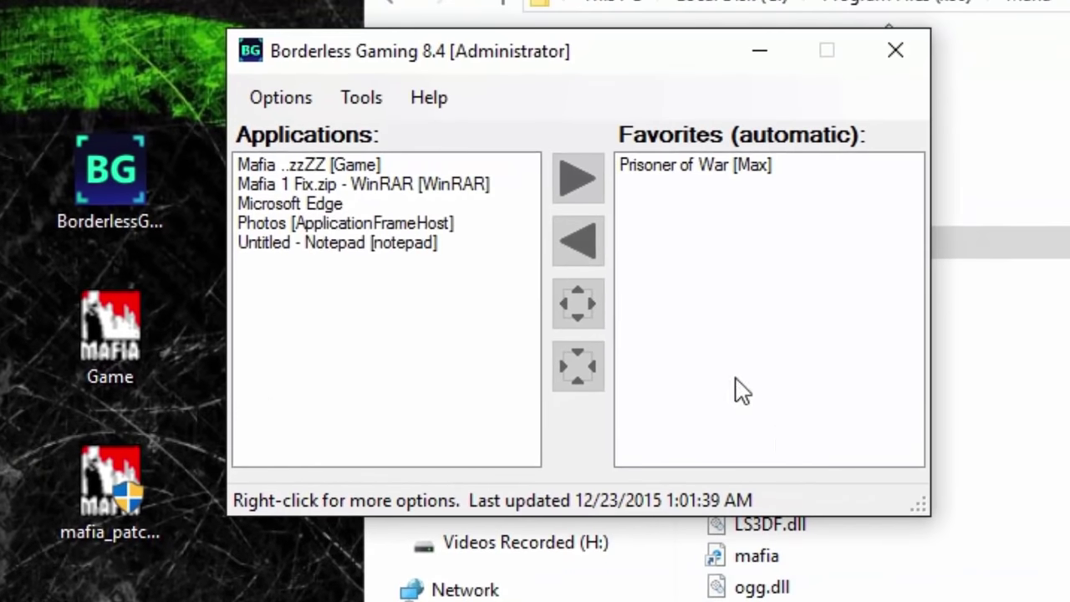
click(350, 166)
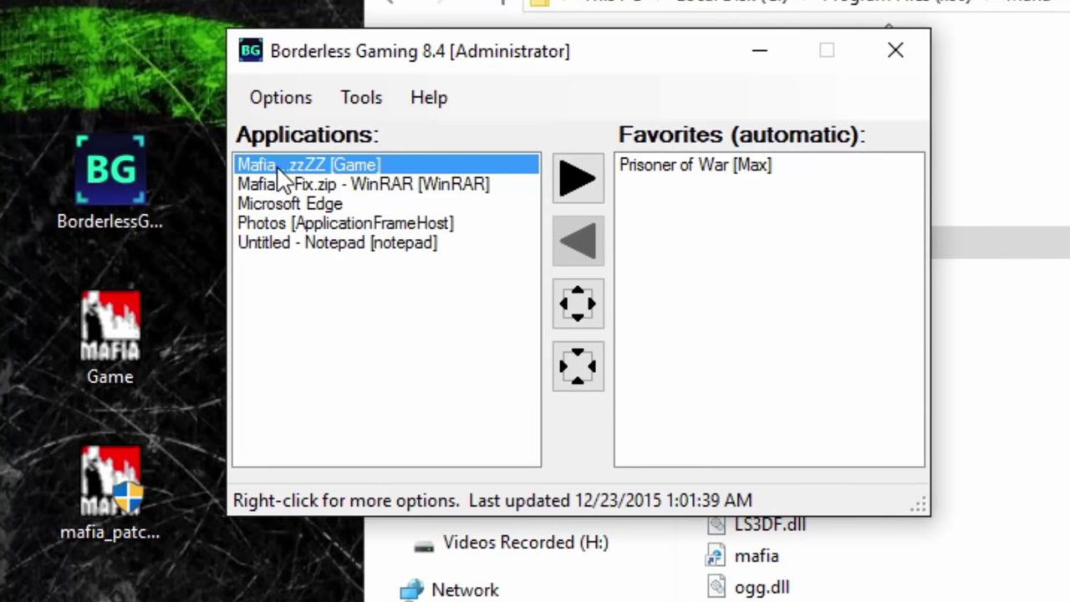
click(580, 179)
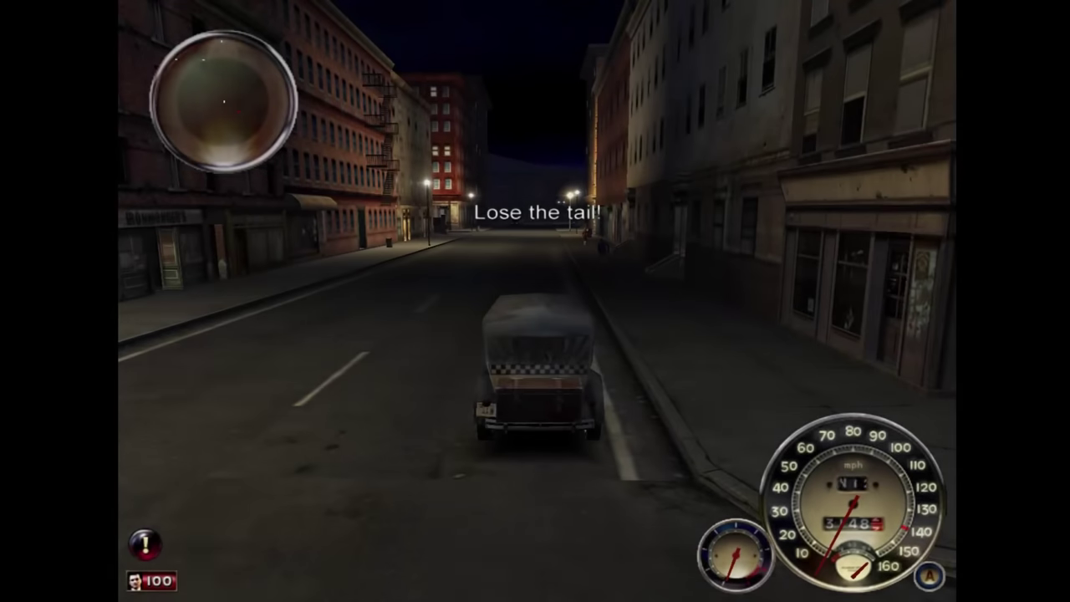
key(l)
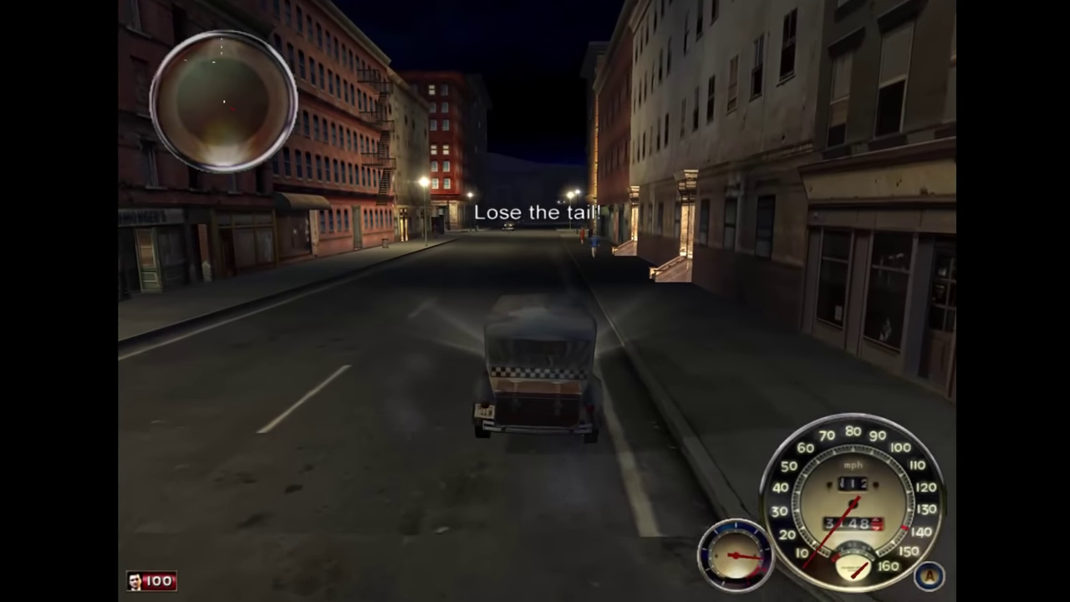
key(d)
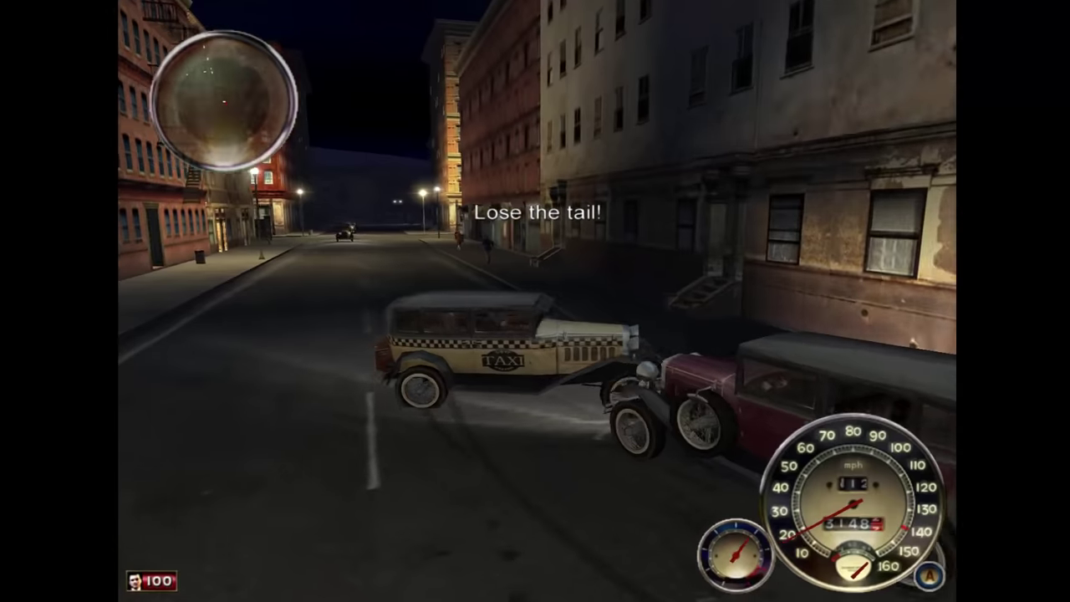
key(s)
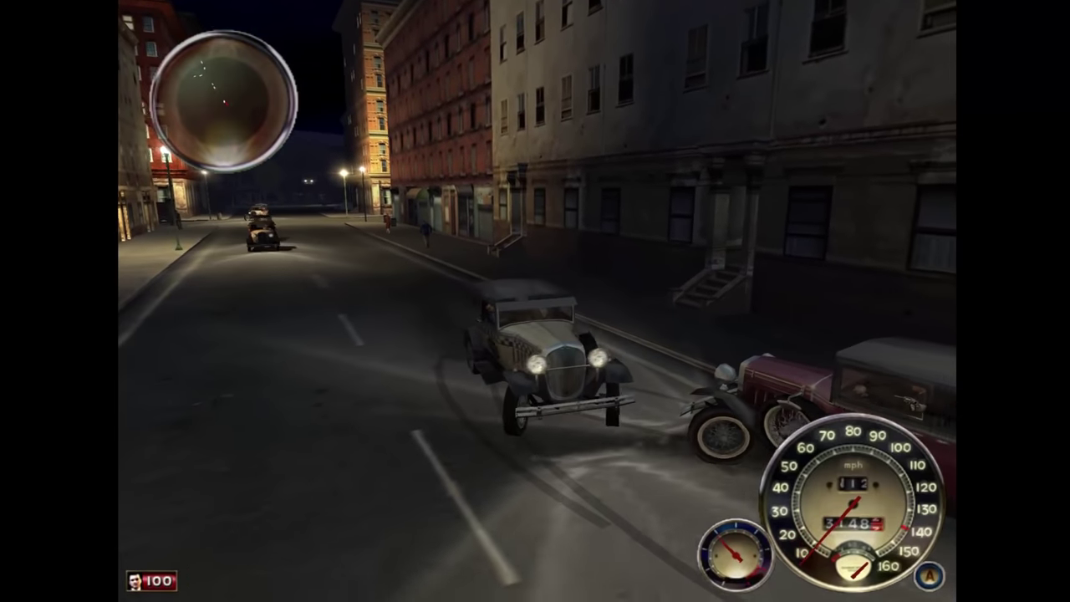
key(w)
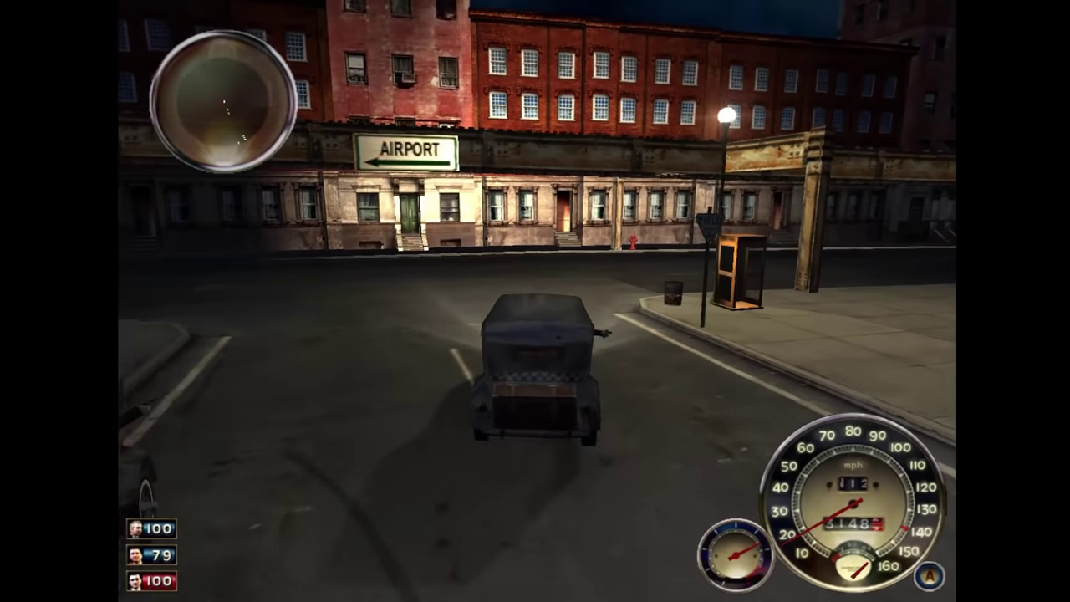
key(d)
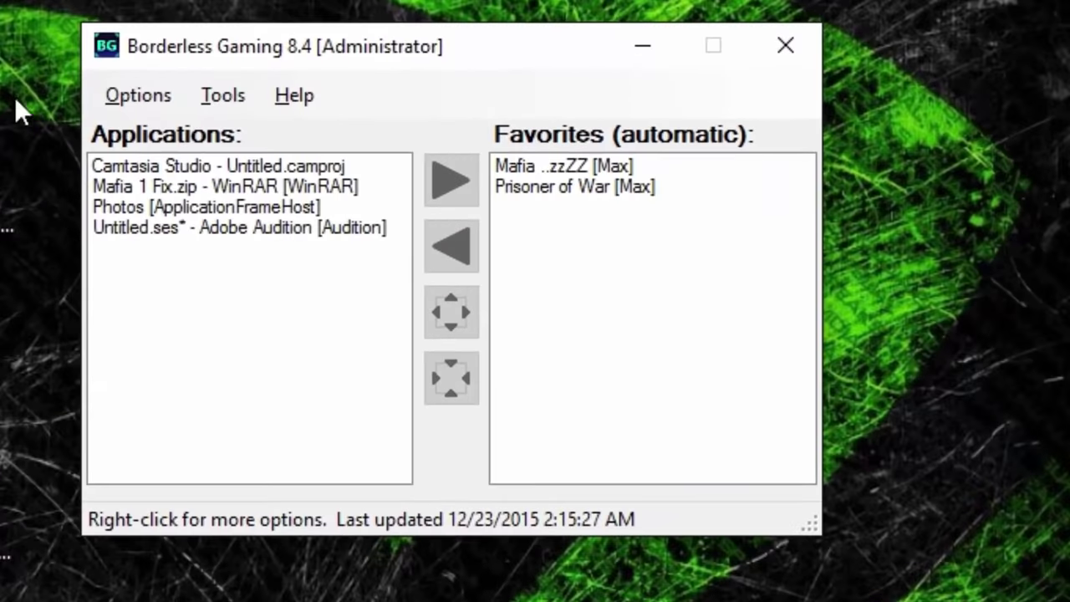
Check the Run On Windows Startup option in Borderless Gaming, then return to its application lists
click(123, 101)
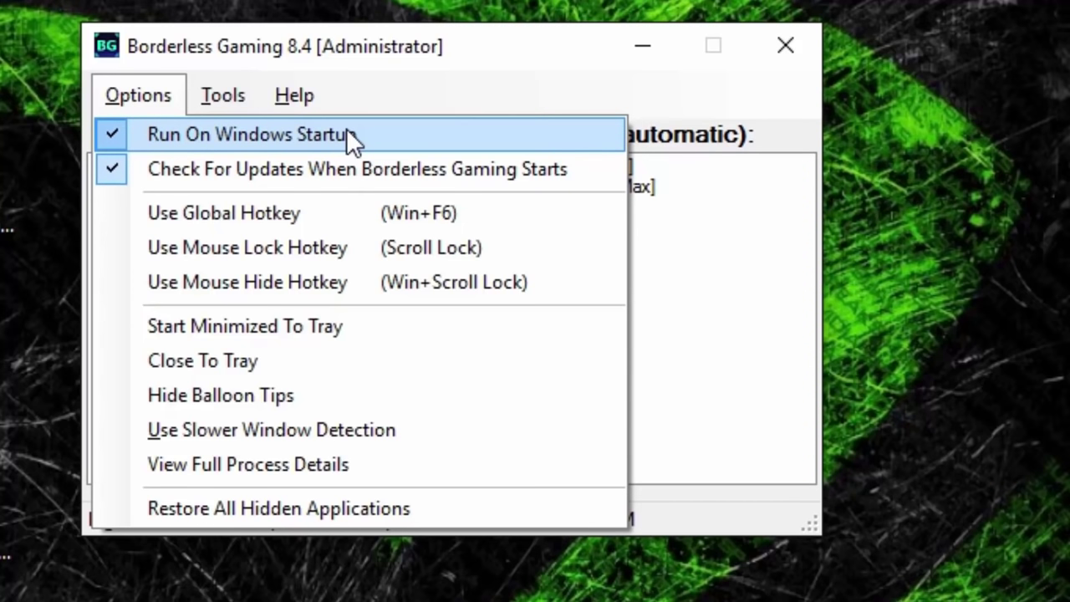
click(339, 46)
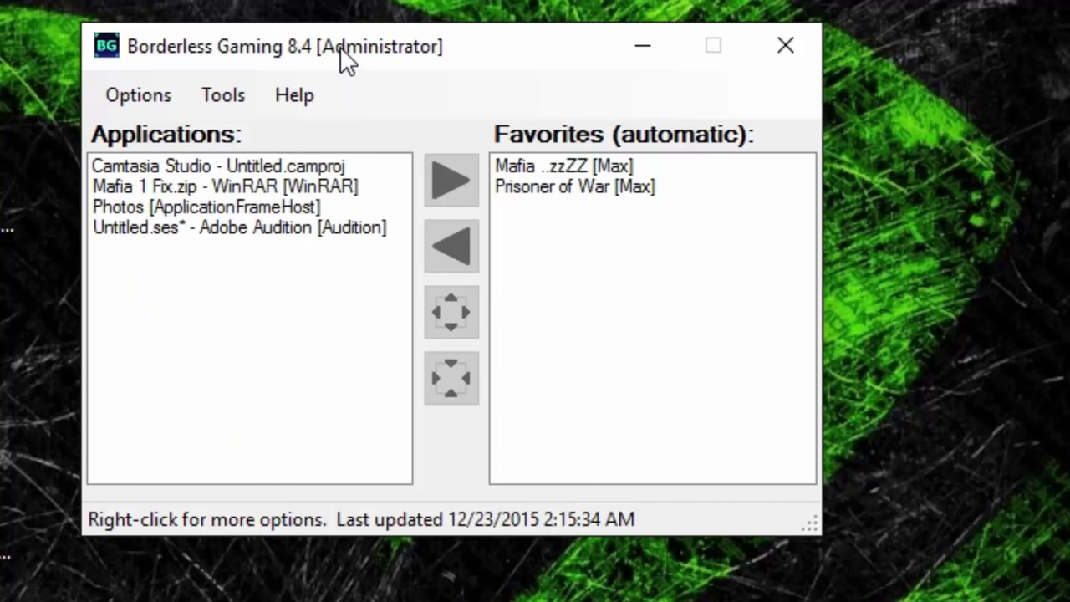